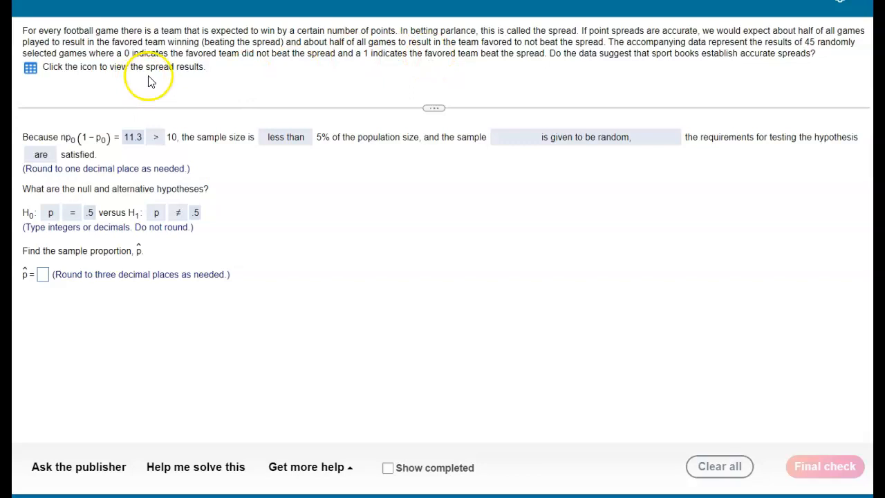
# Examine the spread results data table that accompanies the question, and close it
pyautogui.click(30, 69)
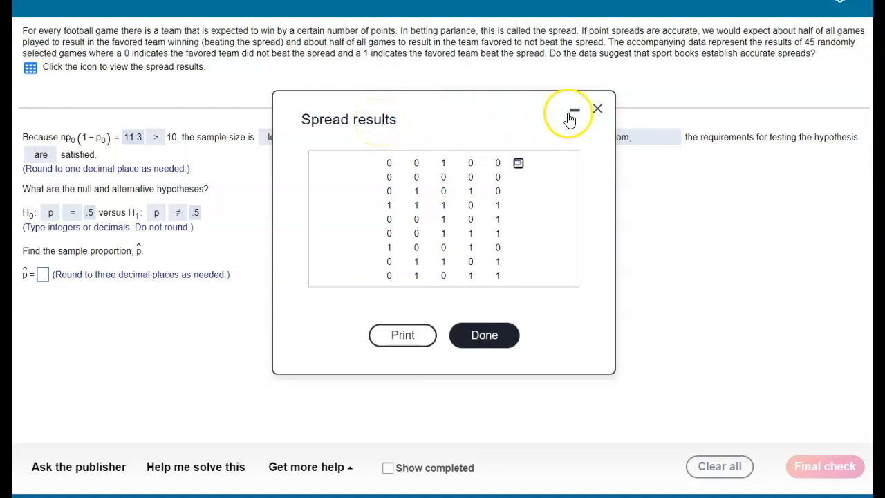
pyautogui.click(596, 109)
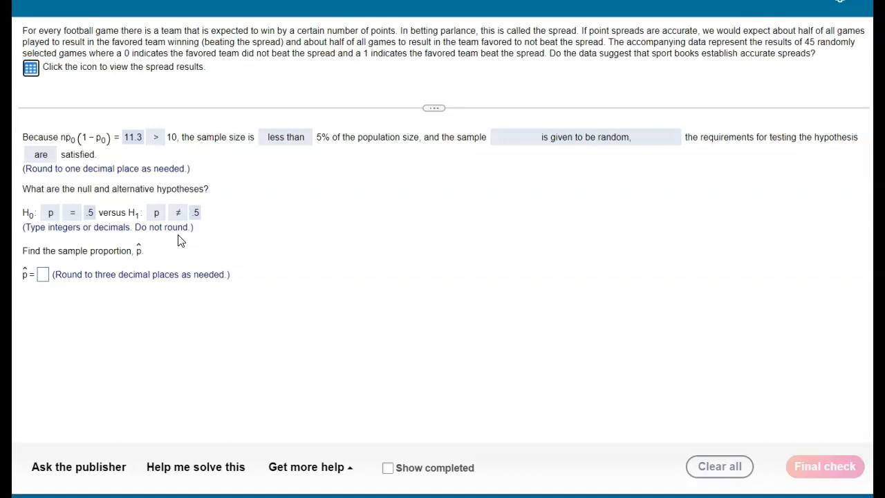
pyautogui.click(199, 239)
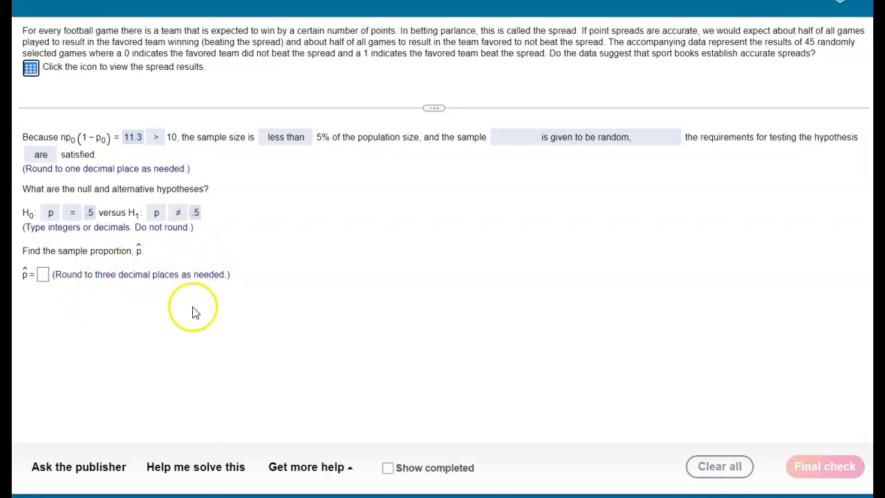
# Open the spread results data in StatCrunch and move its window beside the question
pyautogui.click(31, 68)
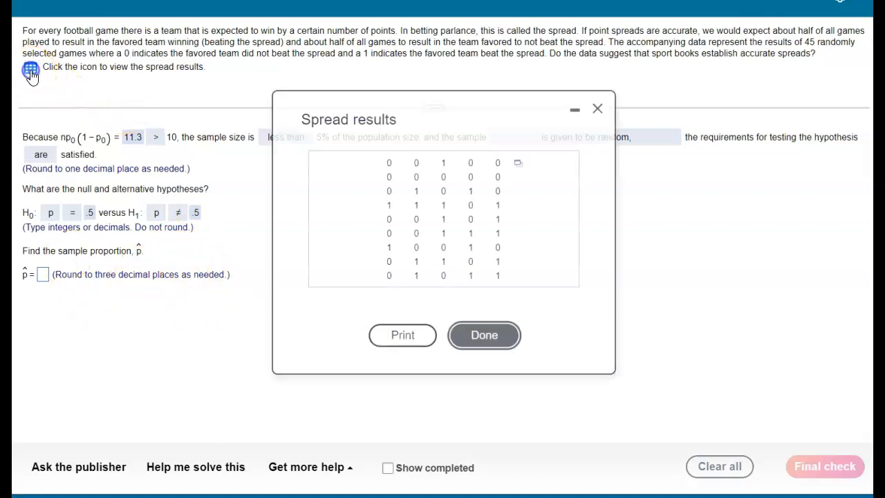
pyautogui.click(519, 165)
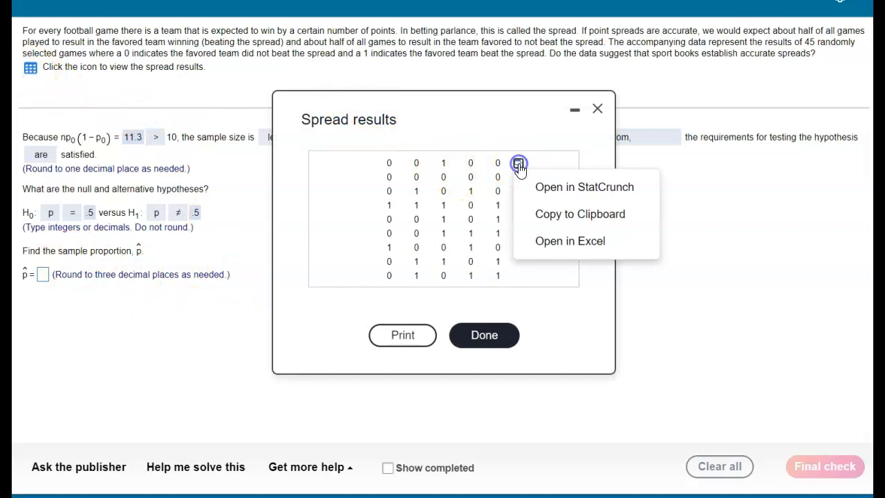
pyautogui.click(564, 186)
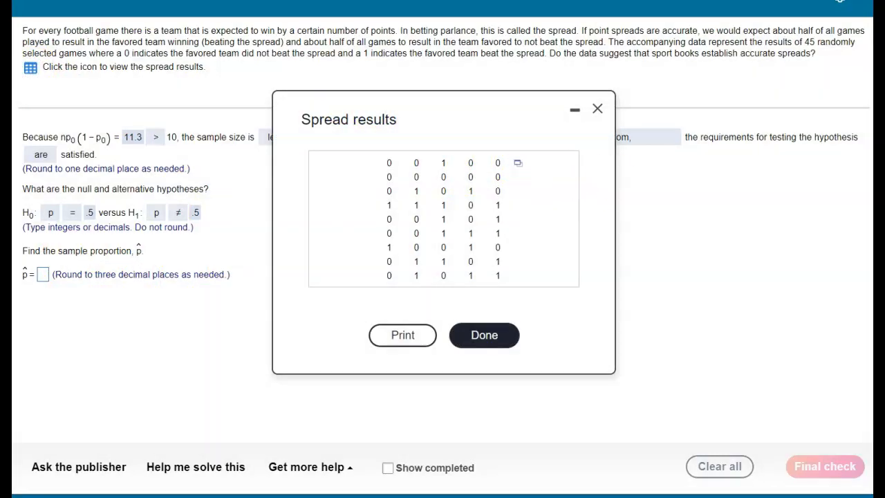
pyautogui.moveTo(884, 86); pyautogui.dragTo(522, 9)
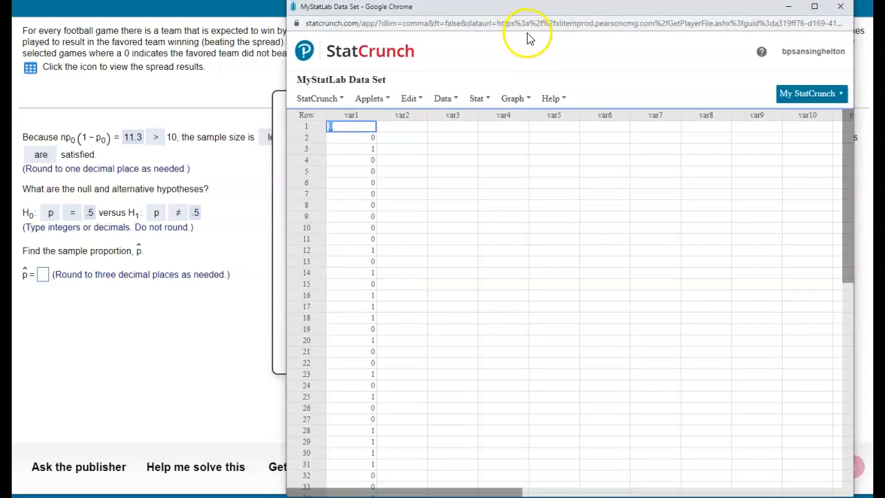
# Set up a one-sample proportion test with data, taking the values from var1
pyautogui.click(478, 100)
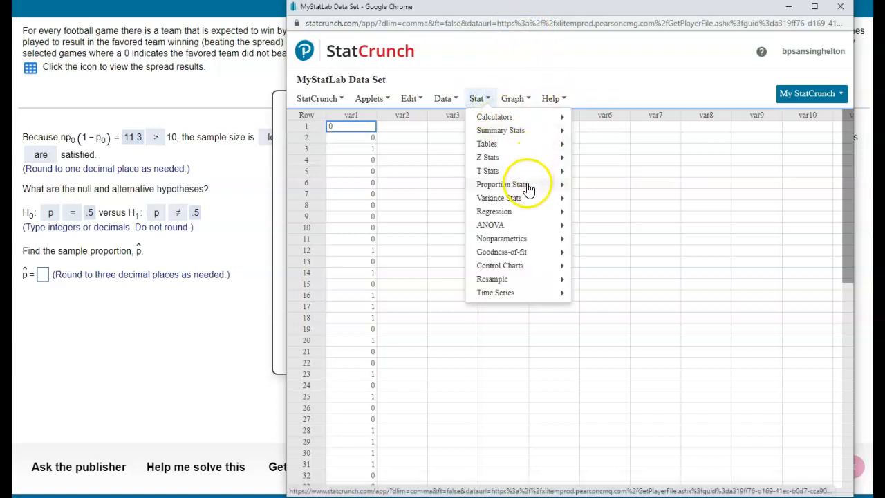
pyautogui.moveTo(530, 185)
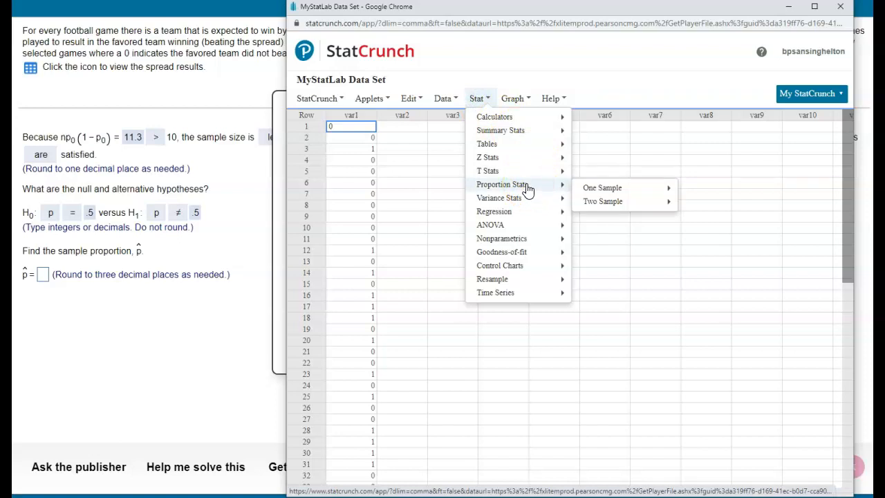
pyautogui.click(602, 191)
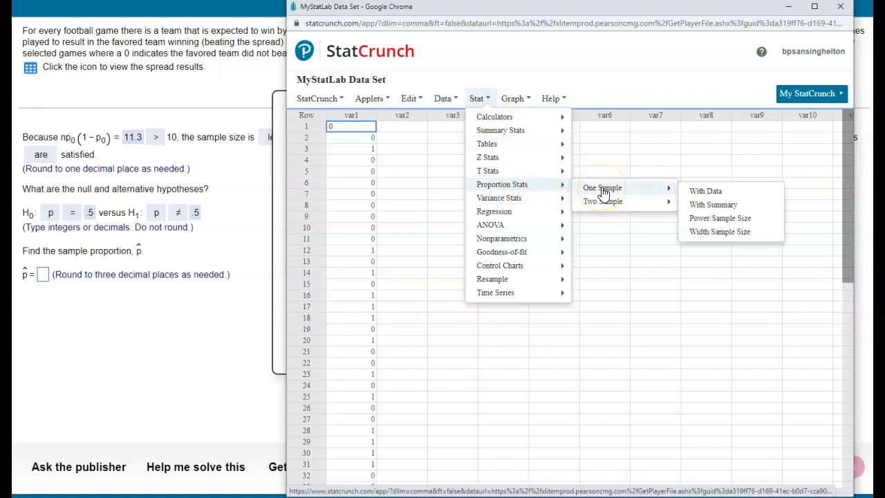
pyautogui.click(702, 192)
pyautogui.click(511, 113)
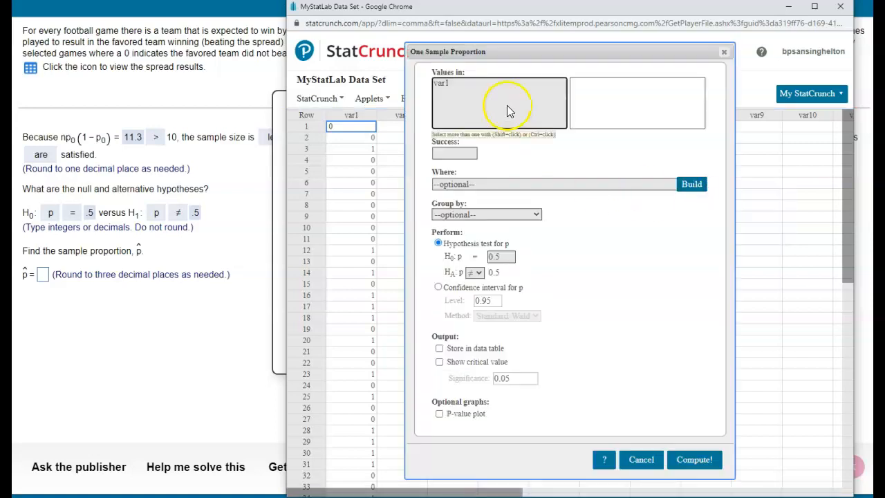
pyautogui.click(441, 84)
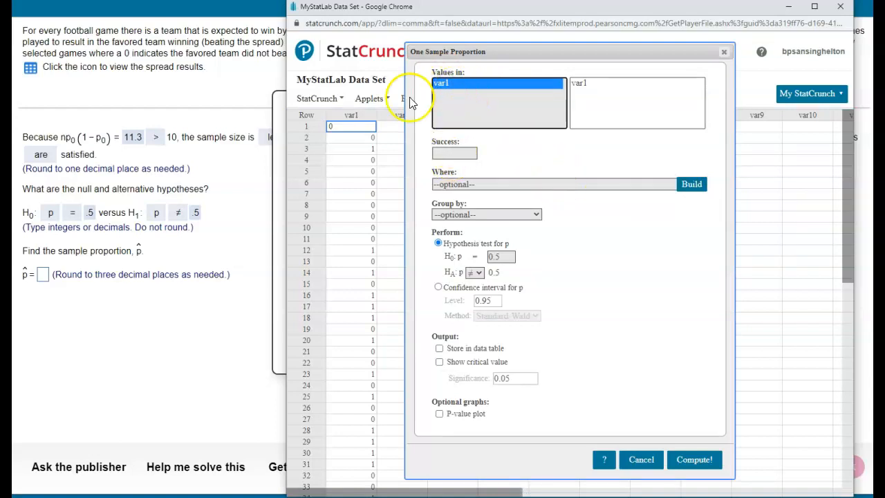
# Compute the hypothesis test with 1 as the success value and the critical value included in the output
pyautogui.click(437, 153)
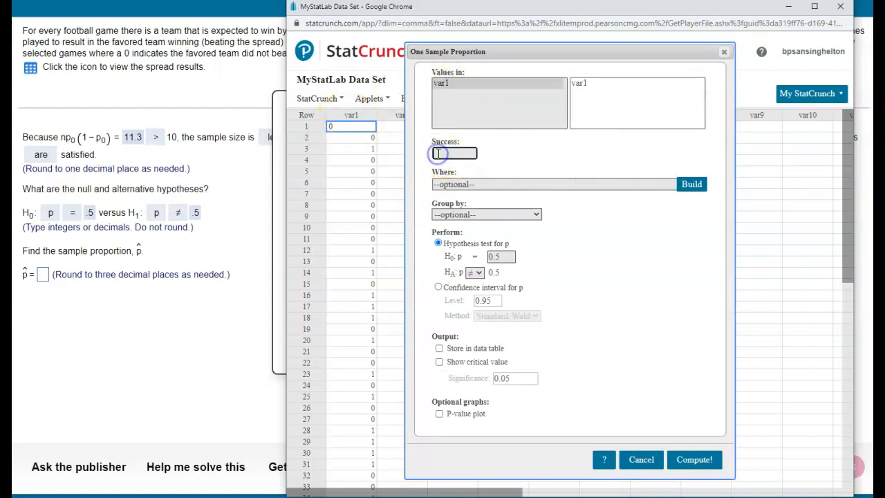
pyautogui.click(446, 158)
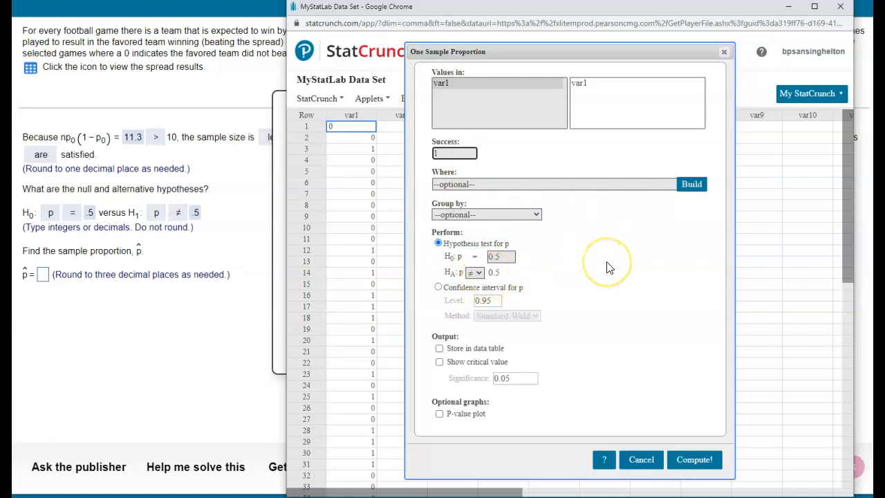
pyautogui.click(439, 361)
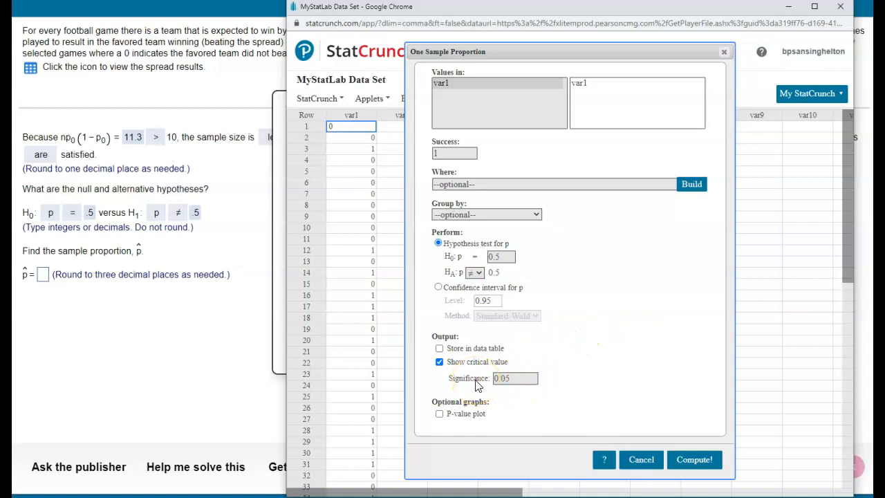
pyautogui.moveTo(547, 14); pyautogui.dragTo(517, 29)
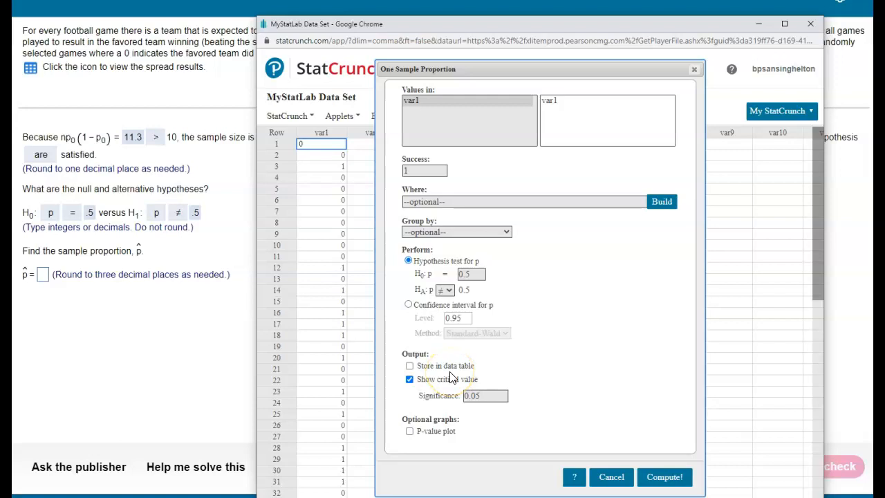
pyautogui.click(663, 477)
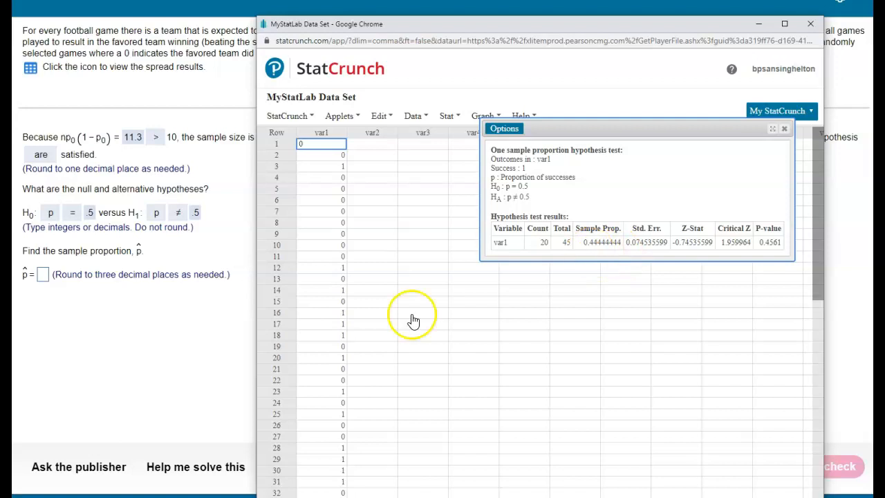
# Submit .444 as the sample proportion in the homework question and close the spread results table
pyautogui.click(41, 276)
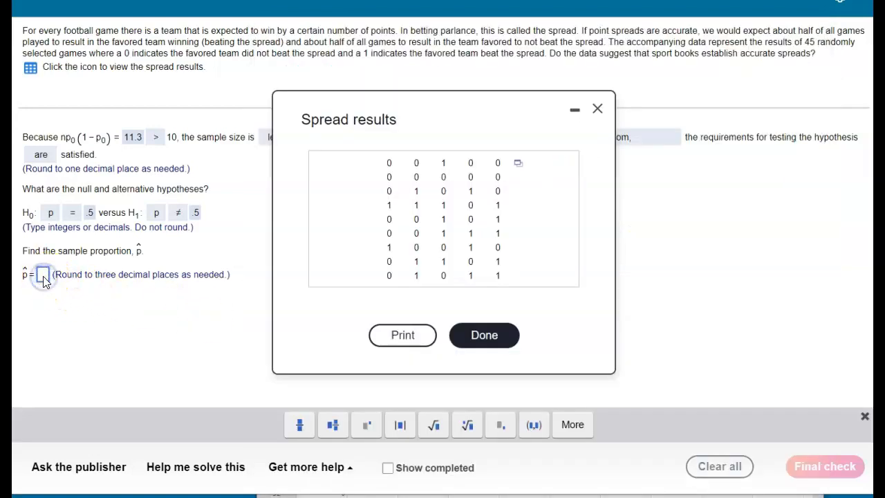
pyautogui.write('.444')
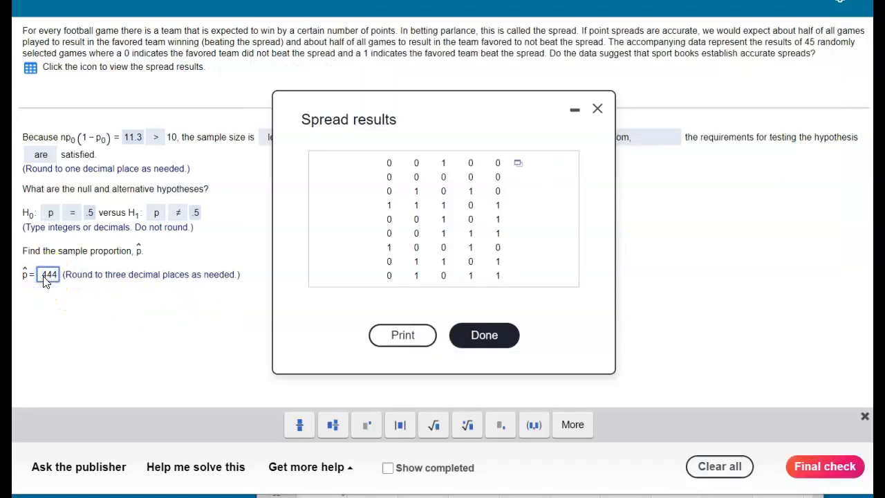
pyautogui.press('Return')
pyautogui.click(467, 262)
pyautogui.click(598, 107)
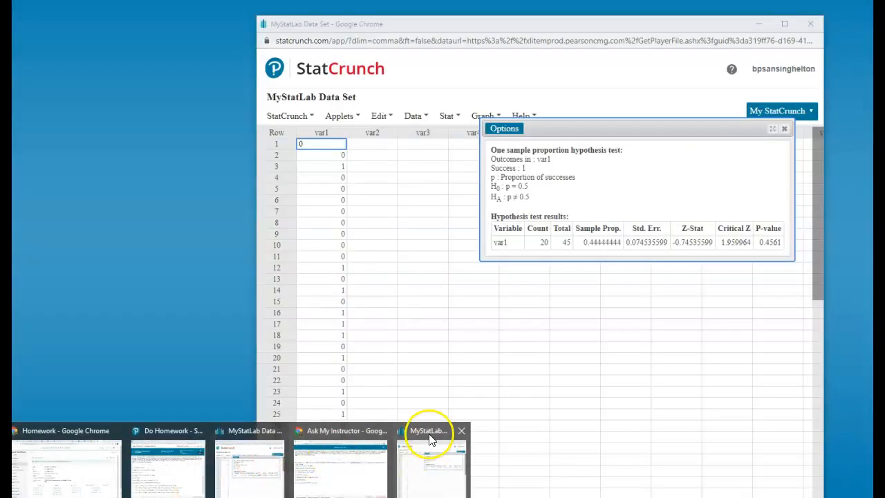
# Look up the Z-Stat in the StatCrunch results and submit -.75 as the homework question's test statistic
pyautogui.click(429, 442)
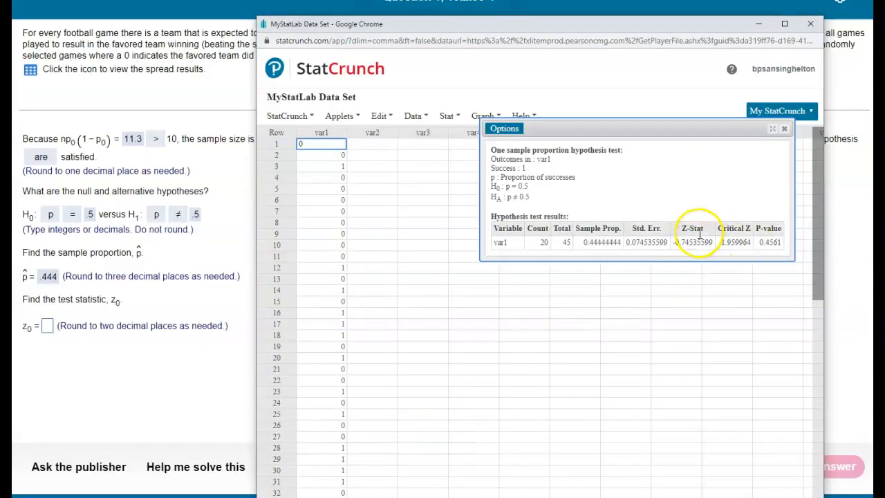
pyautogui.moveTo(683, 229); pyautogui.dragTo(711, 231)
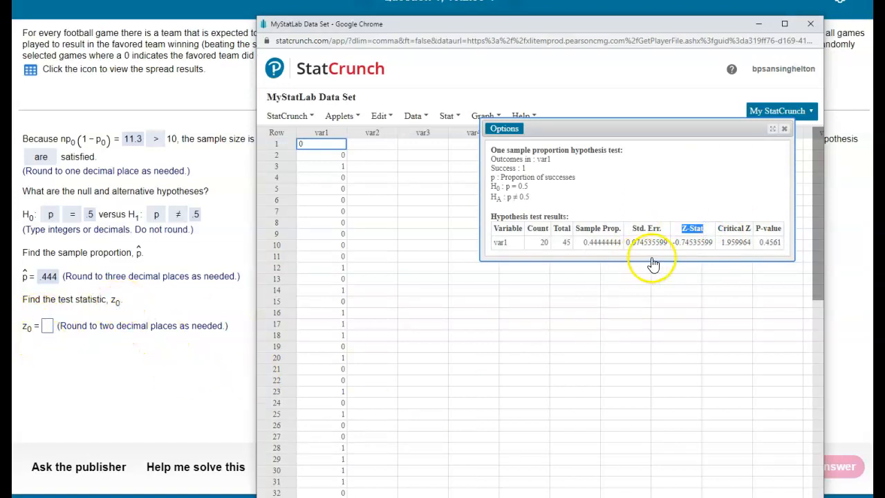
pyautogui.click(47, 328)
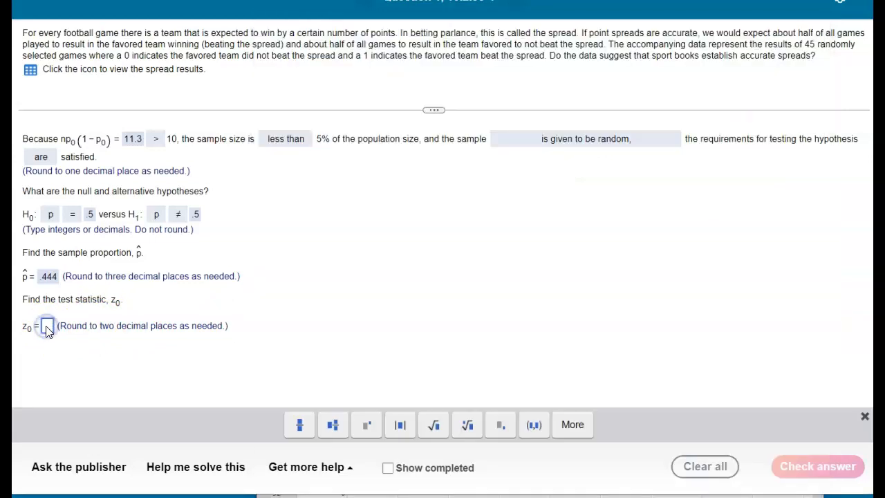
pyautogui.write('-.75')
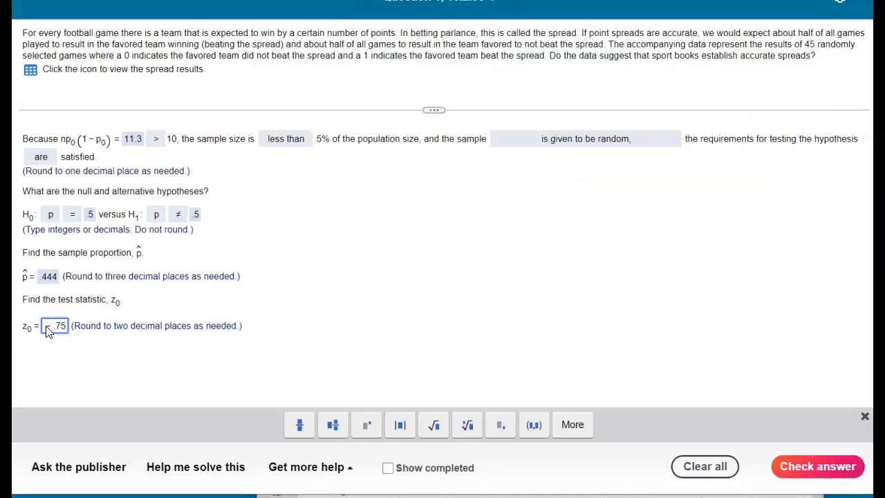
pyautogui.press('Return')
pyautogui.click(445, 259)
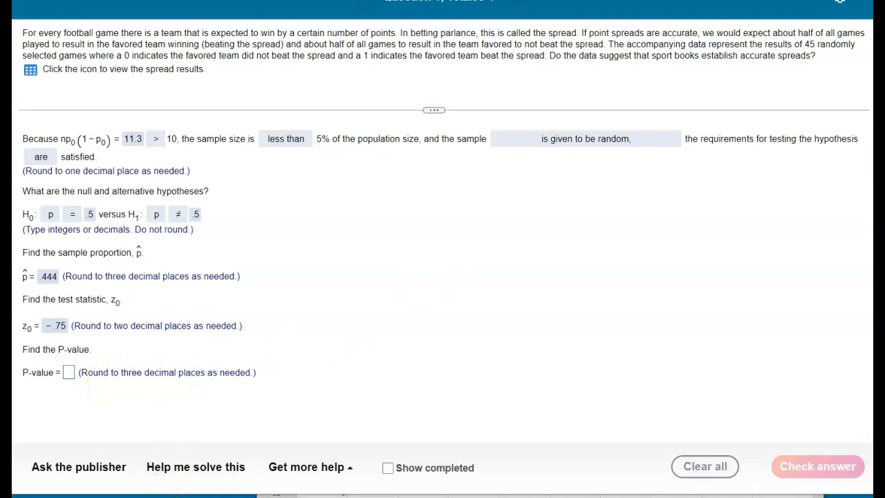
# Look up the P-value in the StatCrunch results and submit .456 as the P-value in the homework question
pyautogui.moveTo(330, 474)
pyautogui.click(424, 467)
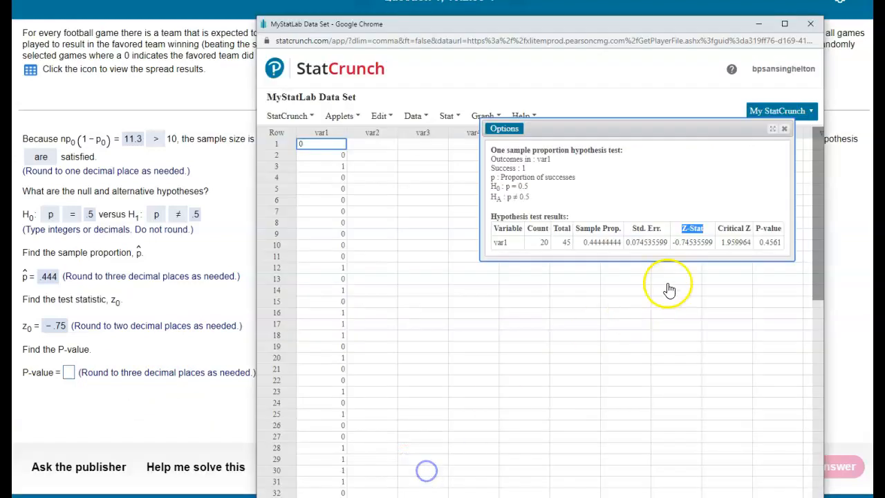
pyautogui.click(766, 247)
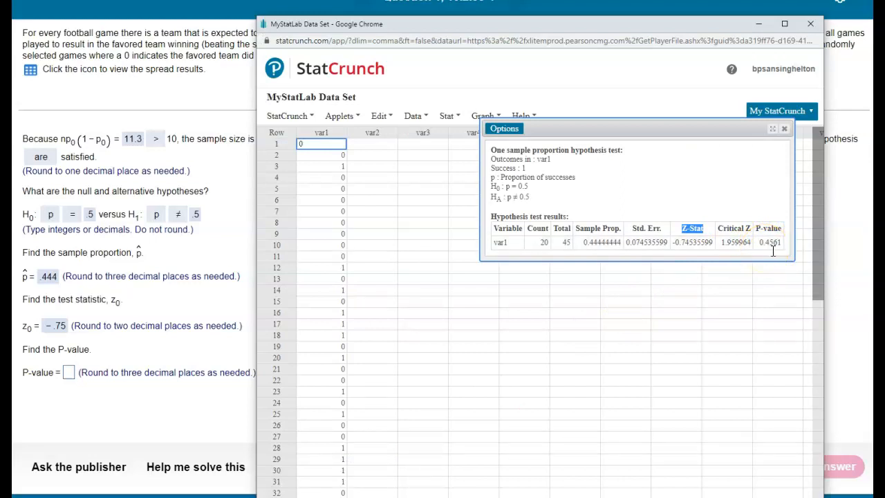
pyautogui.click(70, 377)
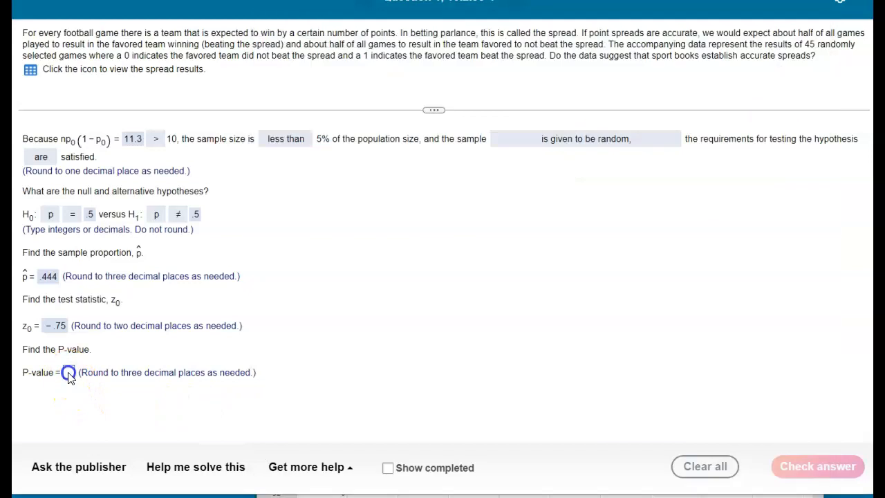
pyautogui.write('.456')
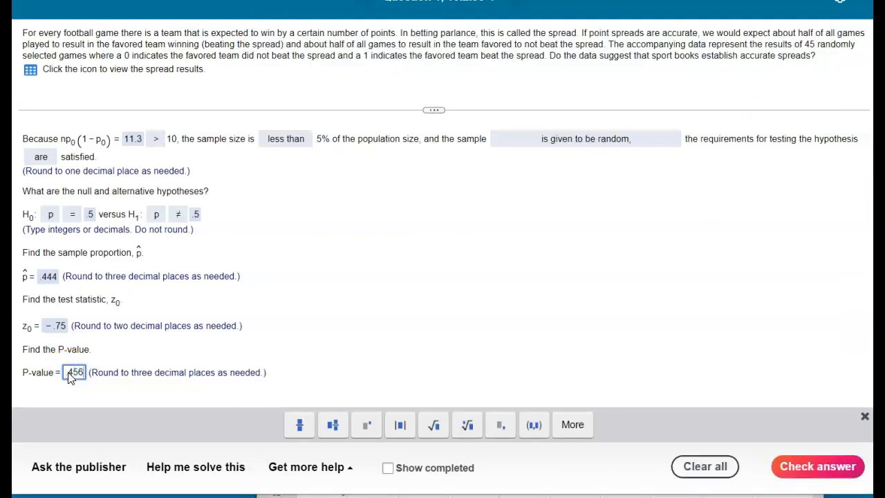
pyautogui.press('Return')
pyautogui.click(443, 260)
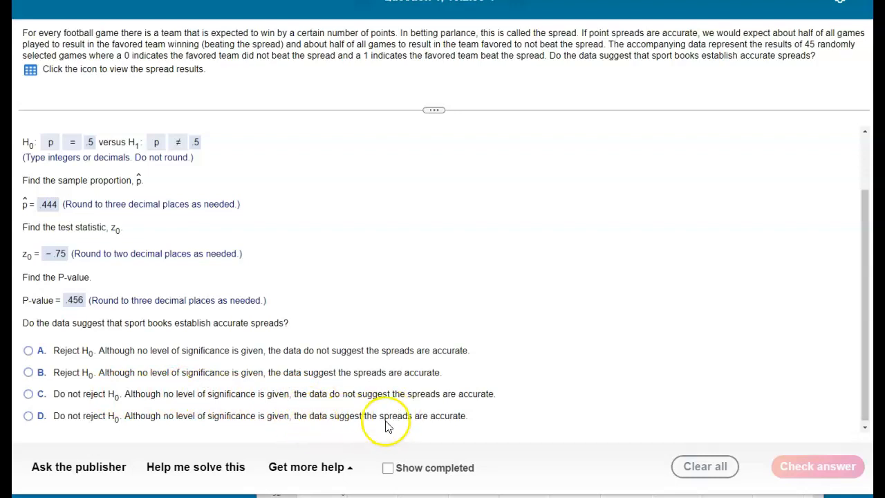
# Answer the conclusion with option D, do not reject H0 and the data suggest accurate spreads, and submit it
pyautogui.click(29, 416)
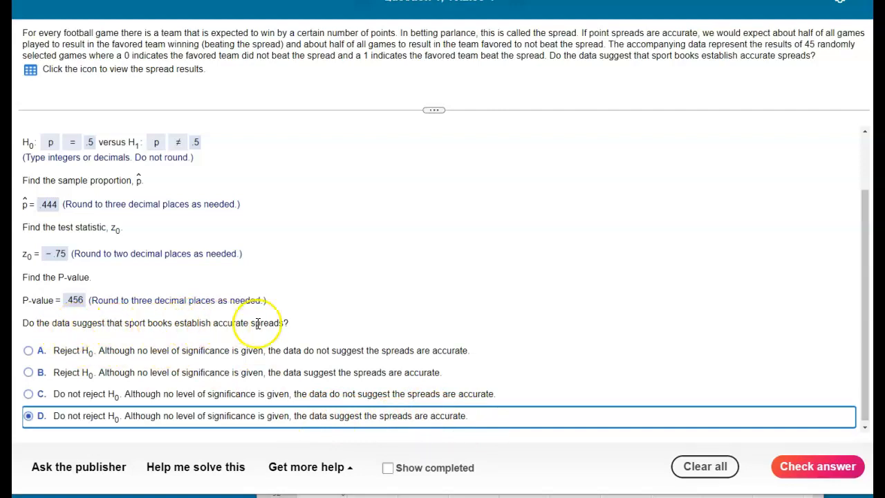
pyautogui.click(804, 465)
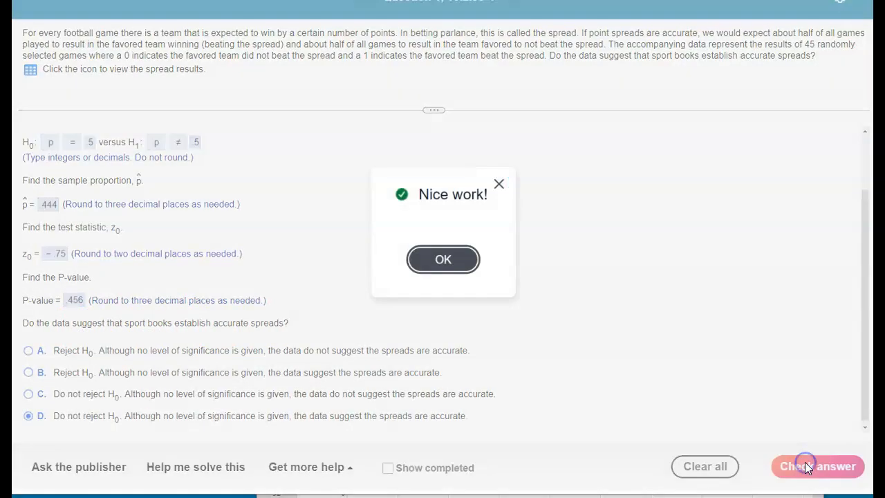
pyautogui.click(453, 267)
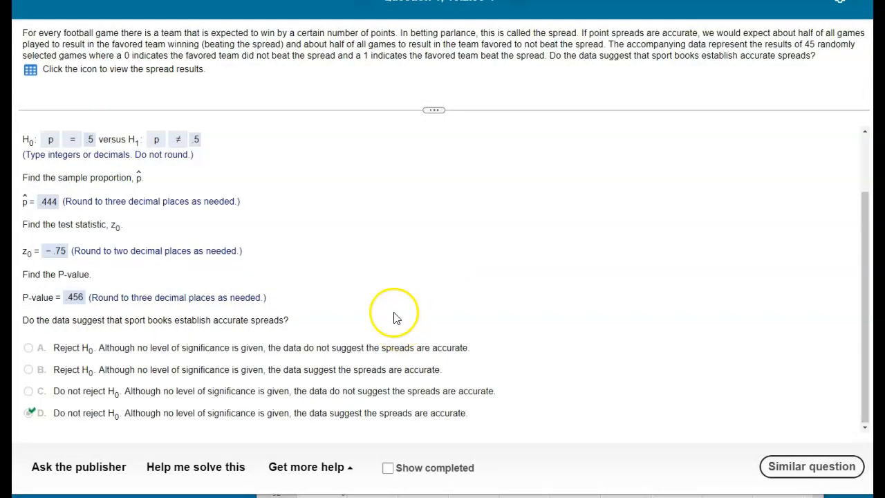